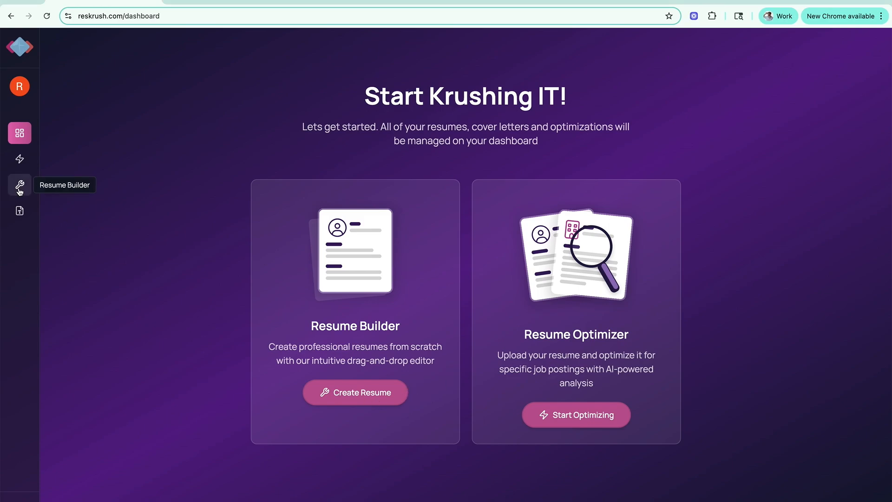
Open the Resume Builder, view the upload and AI-generated example starting options, and dismiss the start dialog.
{"action": "left_click", "coordinate": [19, 186]}
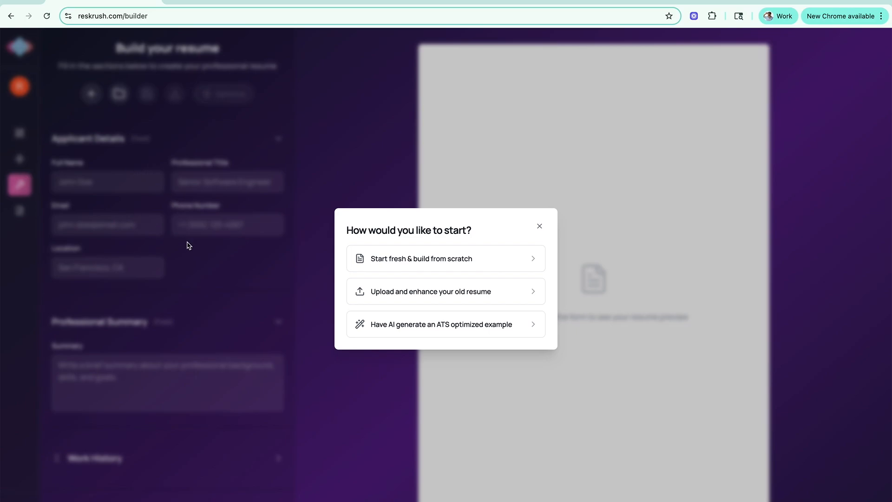
{"action": "left_click", "coordinate": [415, 301]}
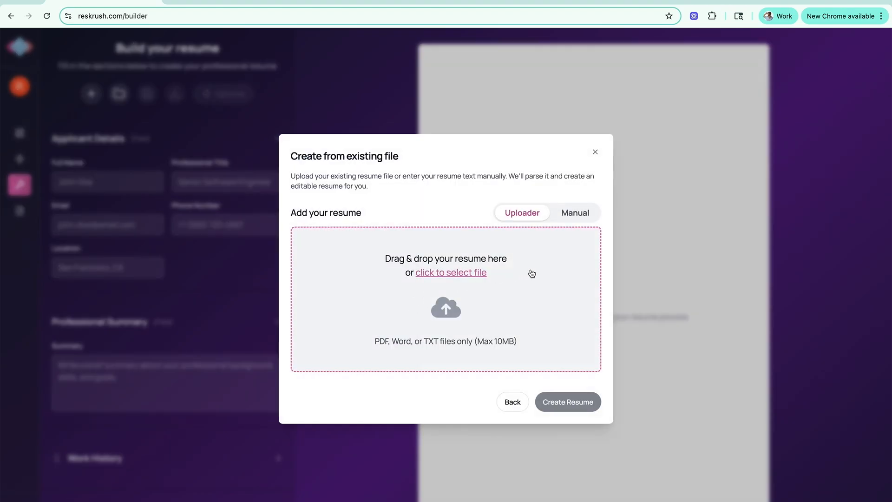
{"action": "left_click", "coordinate": [512, 403]}
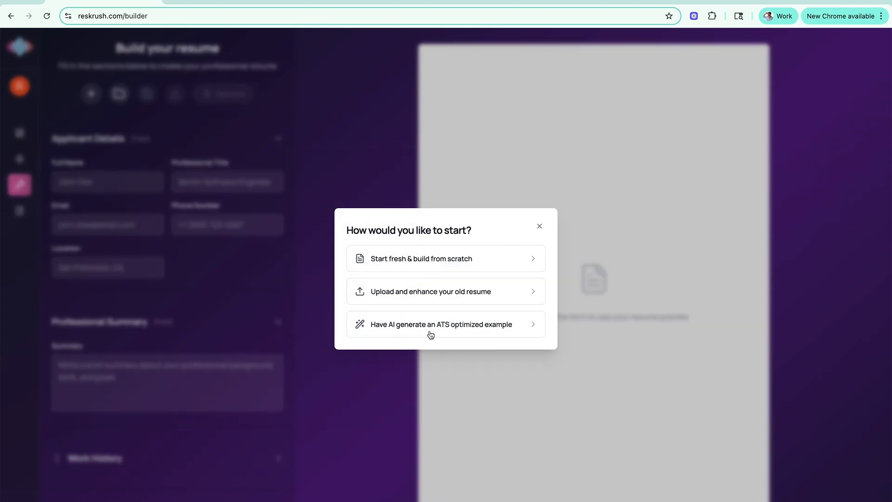
{"action": "left_click", "coordinate": [434, 324]}
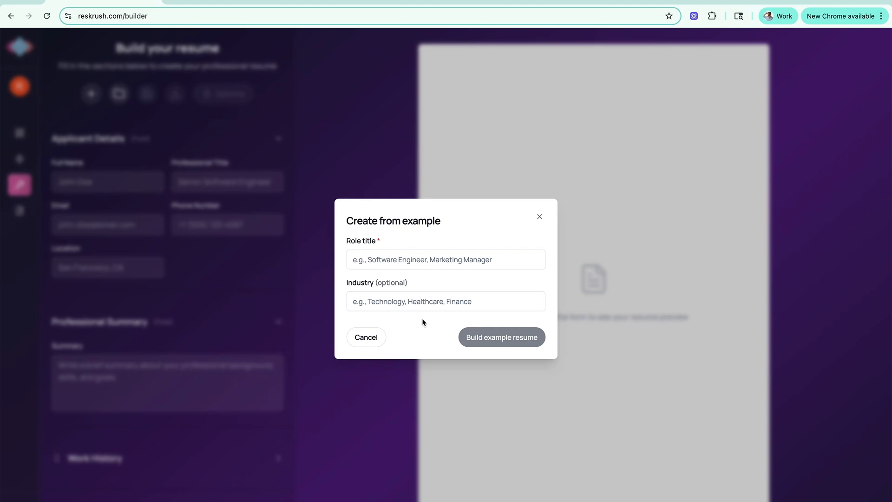
{"action": "left_click", "coordinate": [363, 338]}
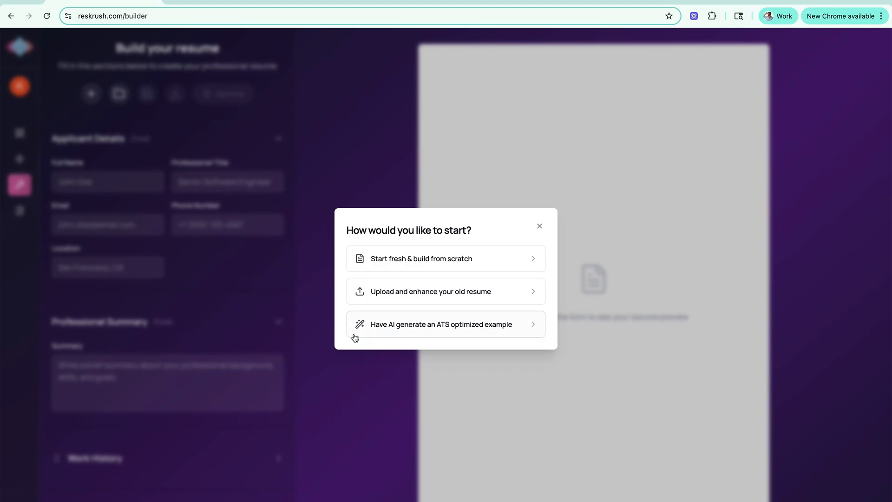
{"action": "left_click", "coordinate": [337, 133]}
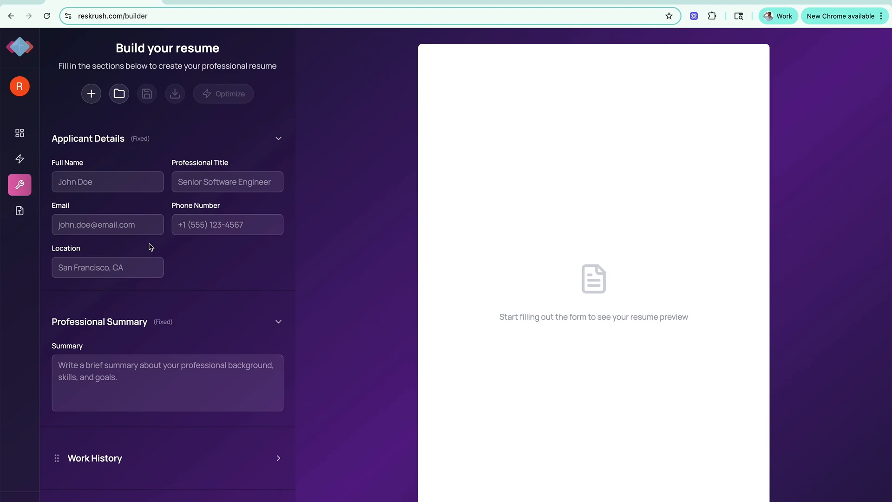
Expand the Work History section and add a second blank work experience entry.
{"action": "scroll", "coordinate": [151, 247], "scroll_direction": "down", "scroll_amount": 5}
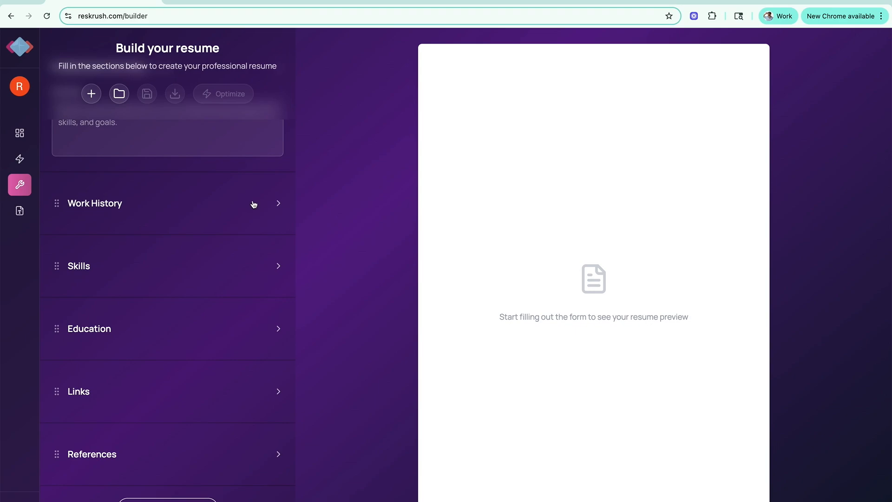
{"action": "left_click", "coordinate": [254, 204]}
{"action": "left_click", "coordinate": [236, 232]}
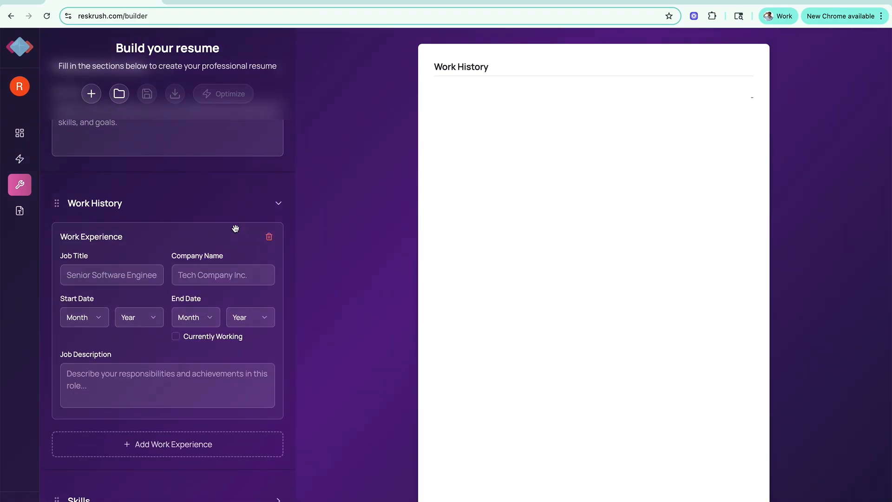
{"action": "left_click", "coordinate": [210, 328]}
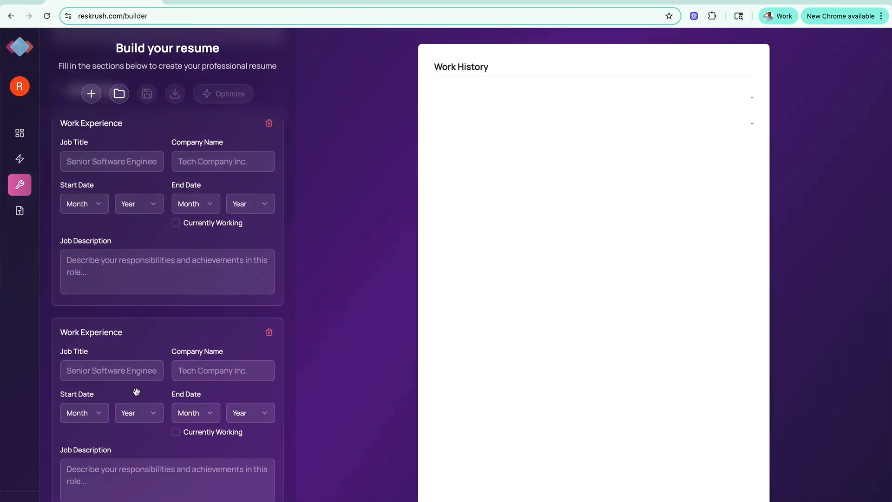
Delete both blank work experience entries from Work History.
{"action": "scroll", "coordinate": [187, 272], "scroll_direction": "up", "scroll_amount": 6}
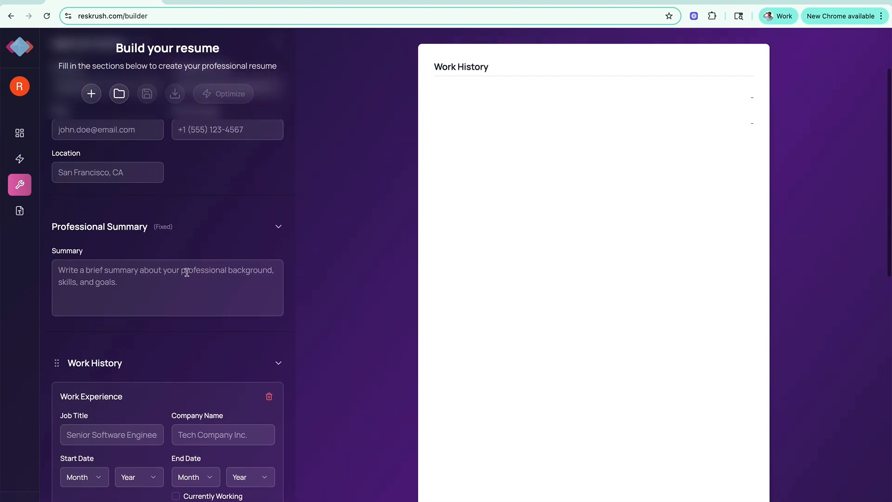
{"action": "scroll", "coordinate": [188, 275], "scroll_direction": "down", "scroll_amount": 4}
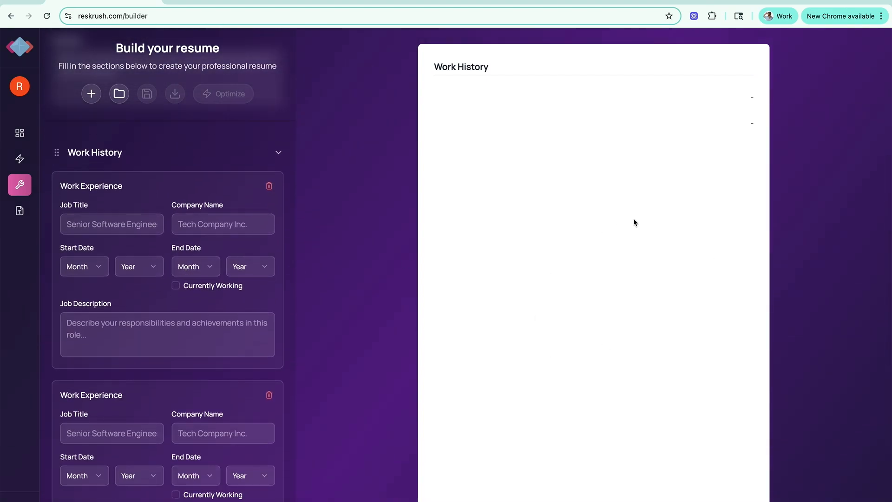
{"action": "left_click", "coordinate": [270, 186]}
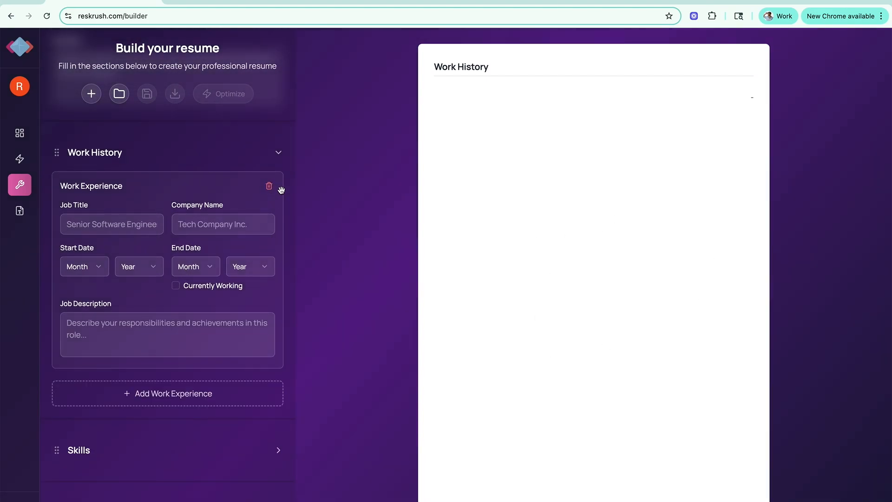
{"action": "left_click", "coordinate": [269, 185]}
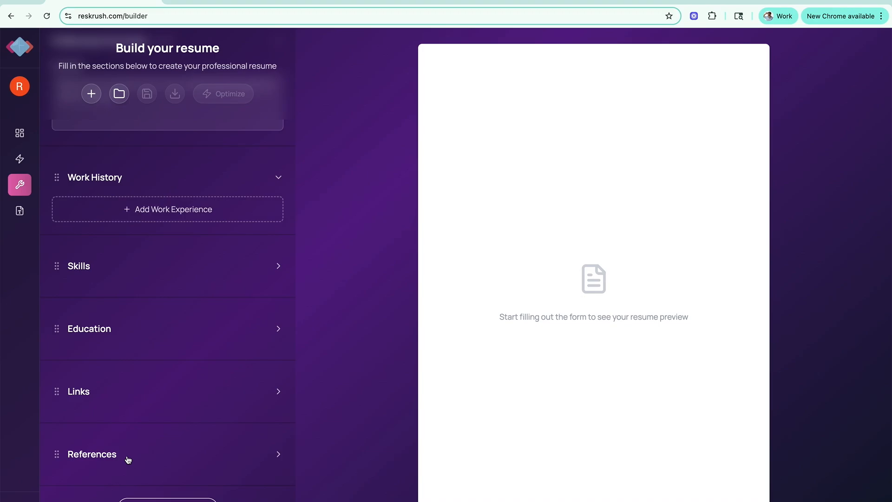
View the dialog for adding a custom resume section and dismiss it without adding one.
{"action": "left_click", "coordinate": [168, 500]}
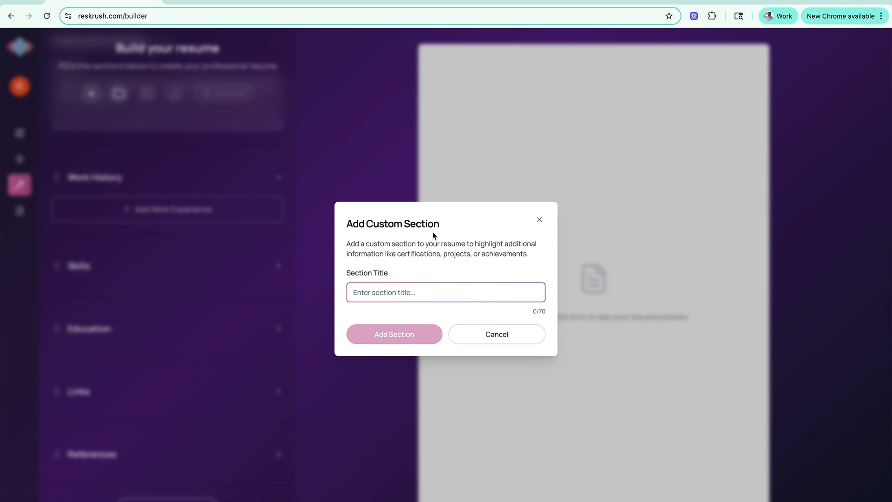
{"action": "left_click", "coordinate": [514, 335]}
{"action": "scroll", "coordinate": [86, 305], "scroll_direction": "up", "scroll_amount": 6}
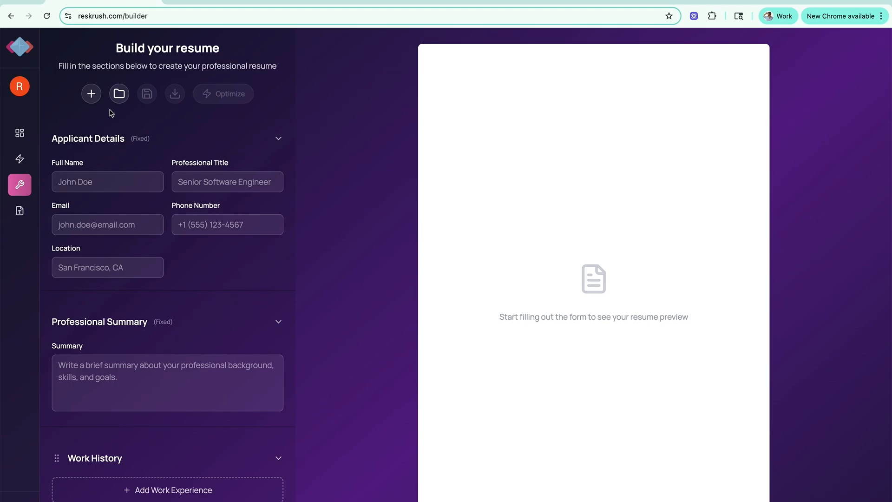
Have AI build an example resume with the role title "Dog walker" and the industry "Pet care".
{"action": "left_click", "coordinate": [95, 102]}
{"action": "left_click", "coordinate": [471, 328]}
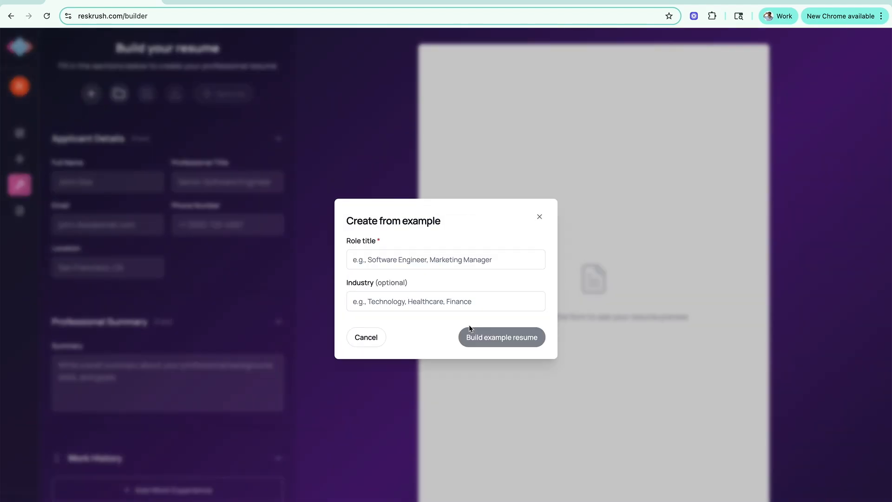
{"action": "left_click", "coordinate": [445, 259]}
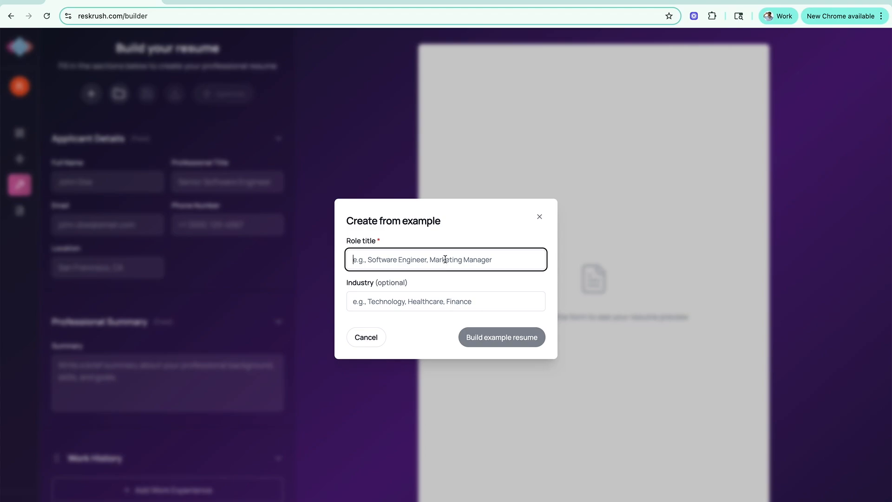
{"action": "type", "text": "Dog wal"}
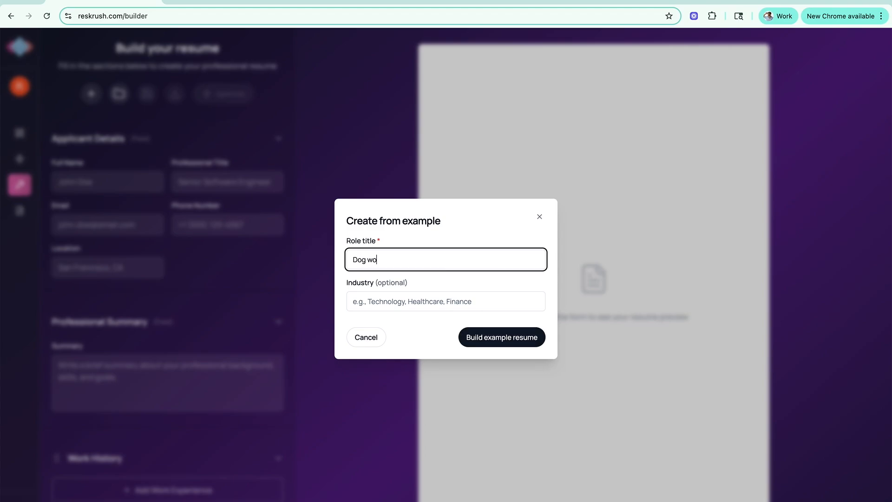
{"action": "type", "text": "ker"}
{"action": "left_click", "coordinate": [416, 298]}
{"action": "type", "text": "Pet ca"}
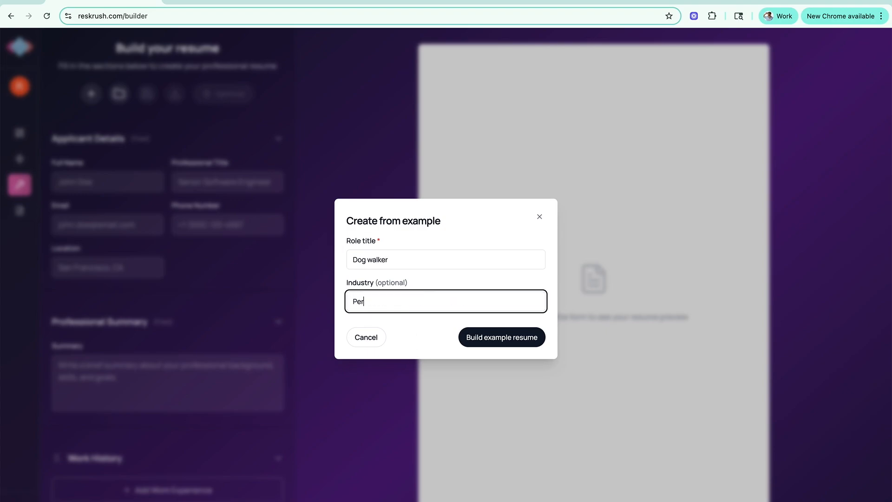
{"action": "type", "text": "re"}
{"action": "left_click", "coordinate": [491, 337]}
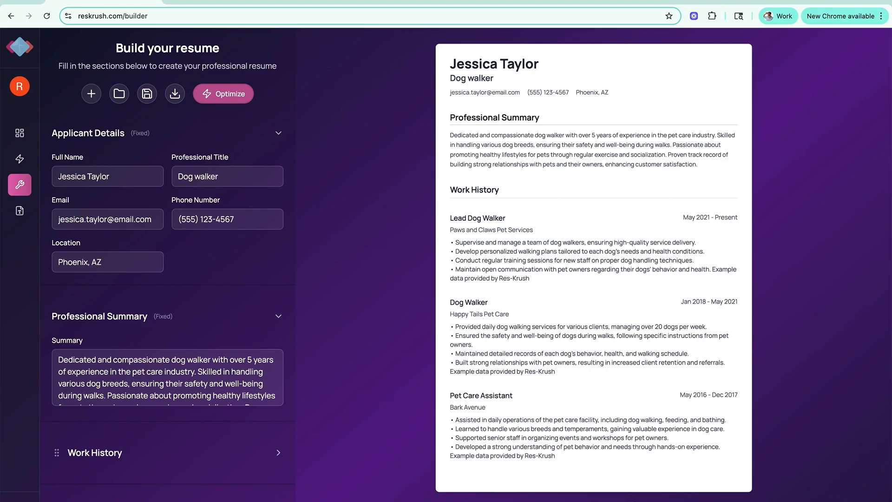
Show the second page of the resume preview and collapse the Professional Summary section in the form.
{"action": "left_click", "coordinate": [631, 501]}
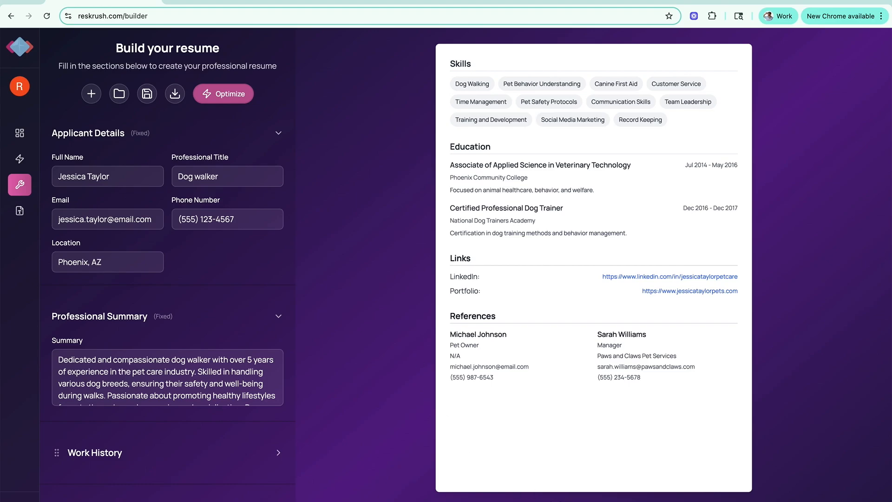
{"action": "scroll", "coordinate": [137, 433], "scroll_direction": "down", "scroll_amount": 5}
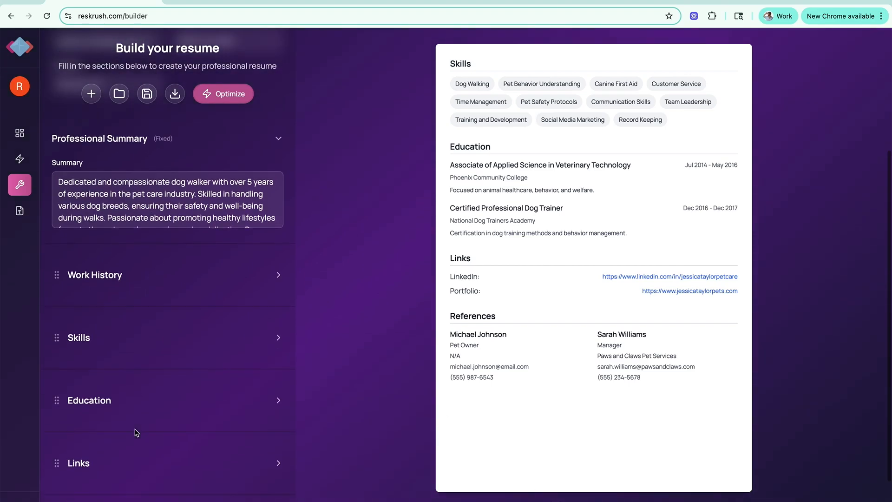
{"action": "scroll", "coordinate": [135, 432], "scroll_direction": "up", "scroll_amount": 3}
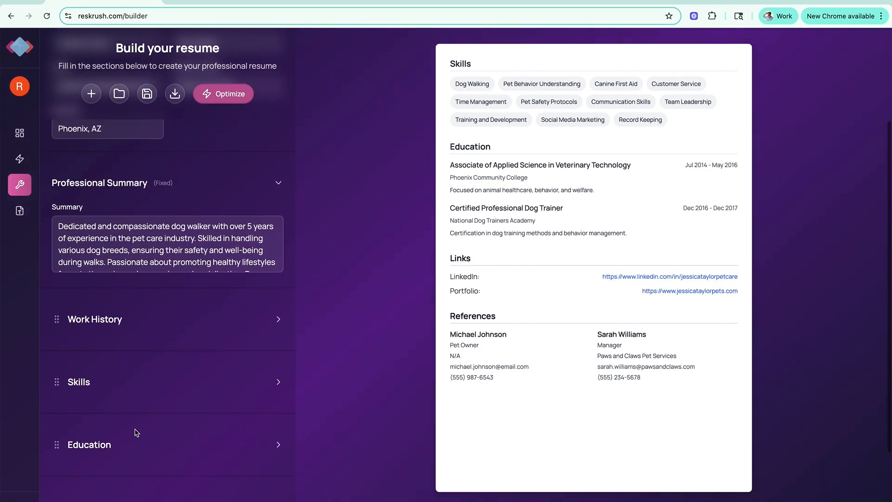
{"action": "left_click", "coordinate": [274, 212]}
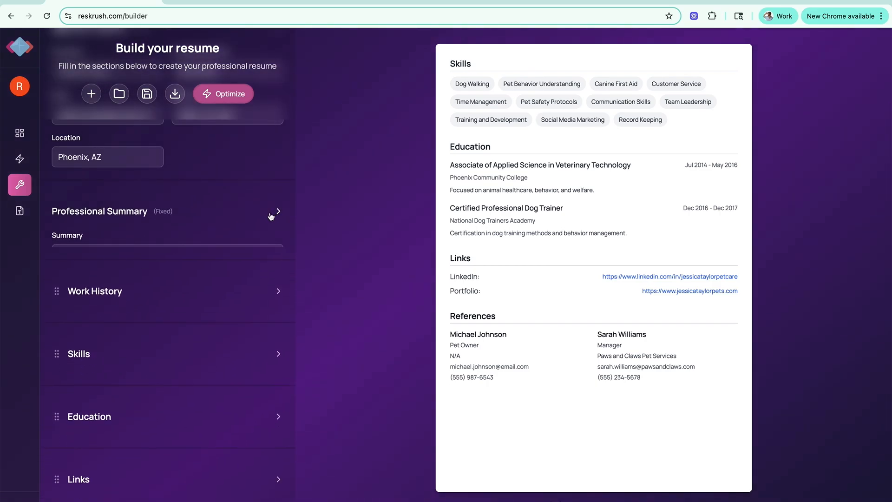
Look over the form's sections from Applicant Details through References.
{"action": "scroll", "coordinate": [198, 276], "scroll_direction": "up", "scroll_amount": 3}
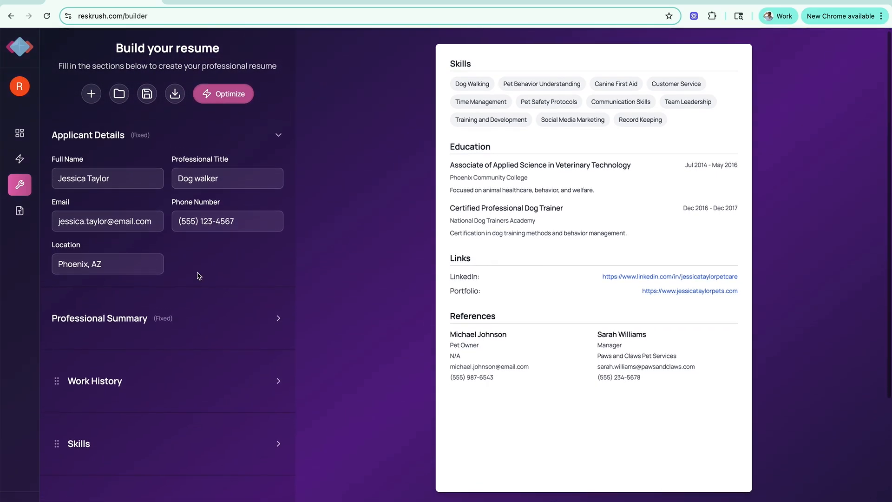
{"action": "scroll", "coordinate": [198, 276], "scroll_direction": "down", "scroll_amount": 4}
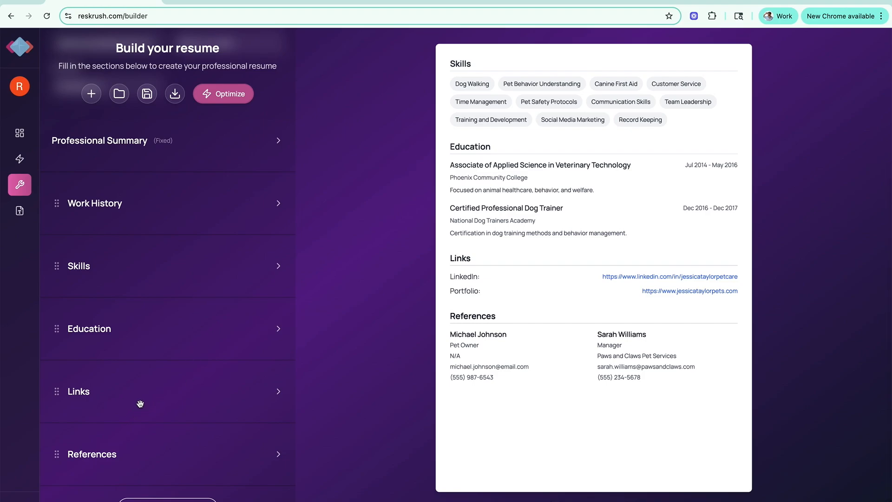
{"action": "scroll", "coordinate": [157, 282], "scroll_direction": "up", "scroll_amount": 4}
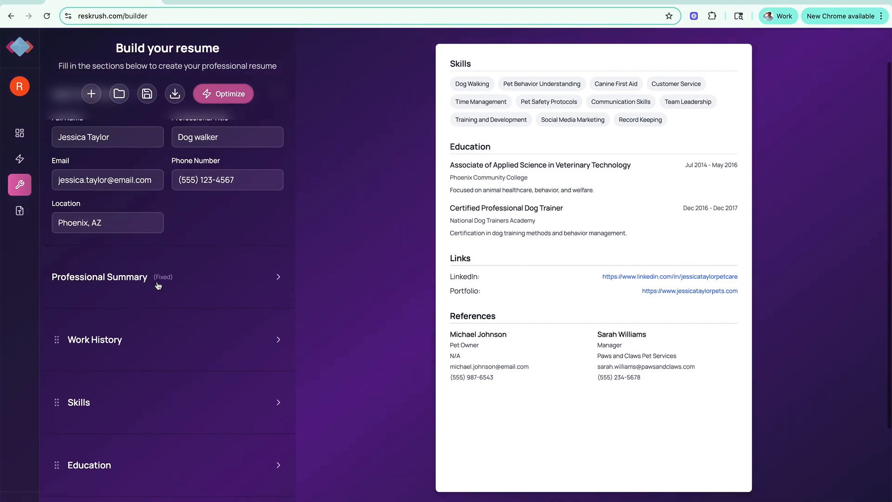
{"action": "scroll", "coordinate": [160, 286], "scroll_direction": "down", "scroll_amount": 1}
{"action": "scroll", "coordinate": [158, 284], "scroll_direction": "down", "scroll_amount": 2}
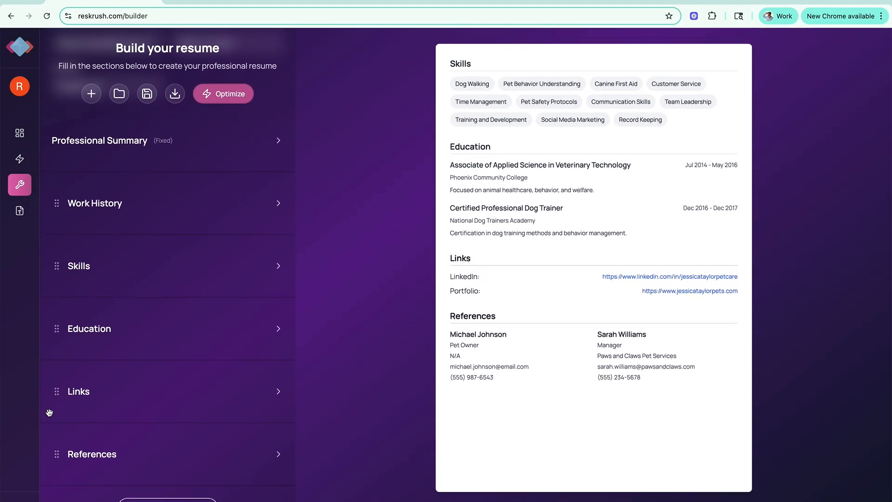
{"action": "scroll", "coordinate": [115, 310], "scroll_direction": "up", "scroll_amount": 3}
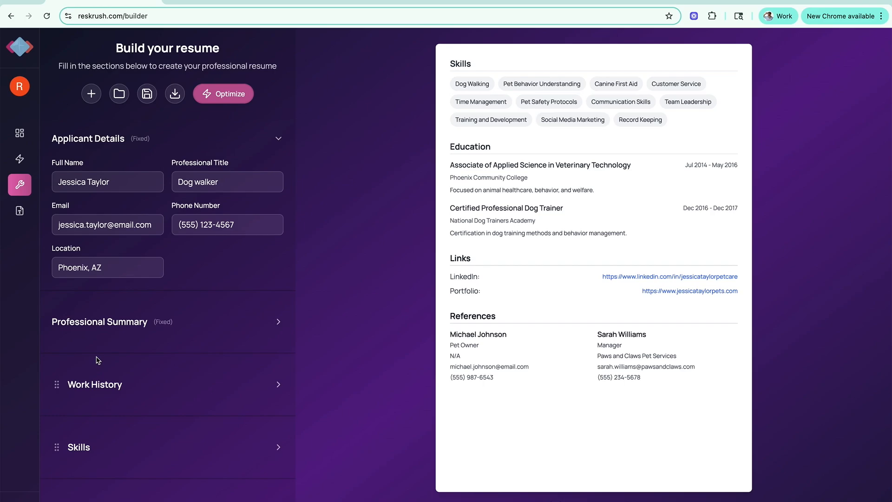
{"action": "scroll", "coordinate": [98, 360], "scroll_direction": "down", "scroll_amount": 3}
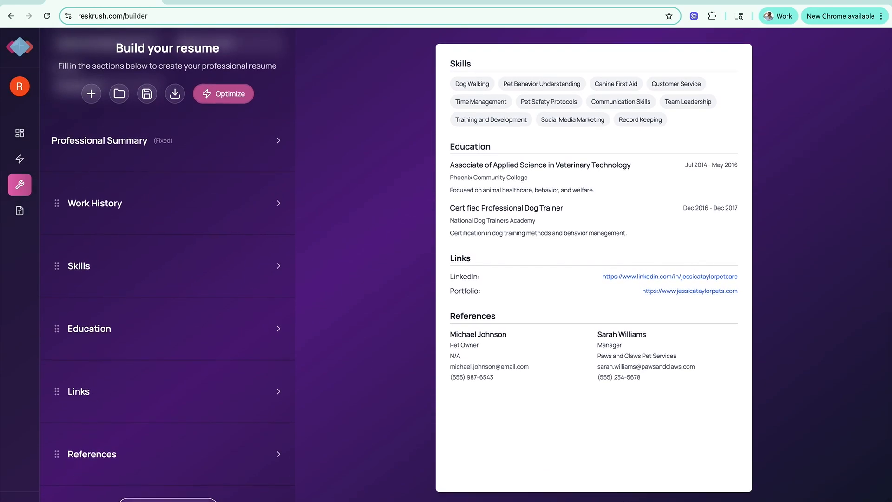
{"action": "scroll", "coordinate": [60, 276], "scroll_direction": "up", "scroll_amount": 1}
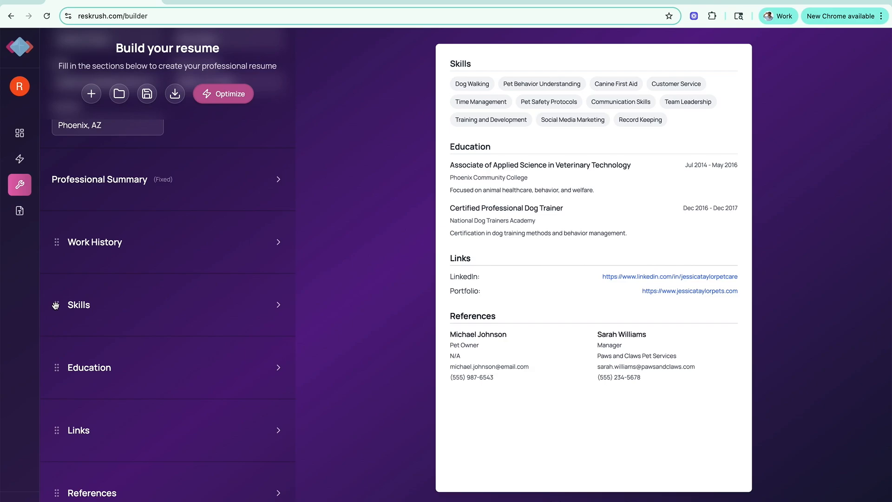
Move the Skills section above Work History in the resume's section order.
{"action": "scroll", "coordinate": [56, 304], "scroll_direction": "up", "scroll_amount": 1}
{"action": "left_click_drag", "start_coordinate": [57, 316], "coordinate": [60, 254]}
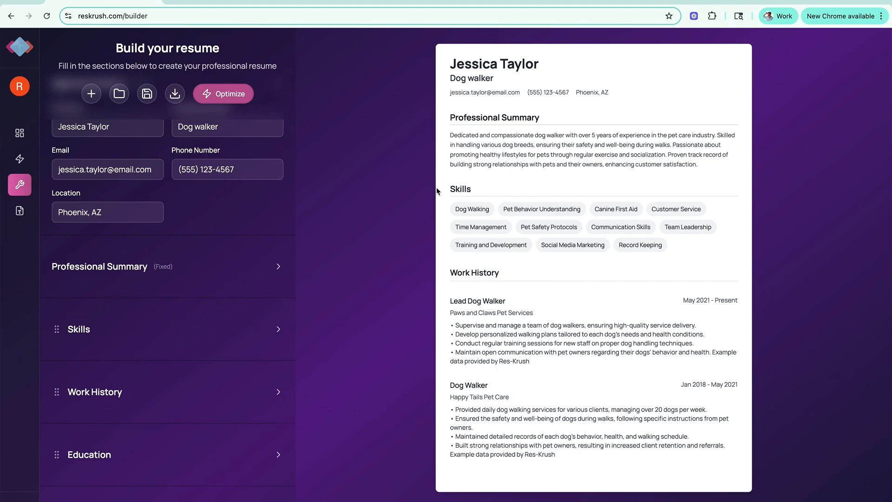
{"action": "scroll", "coordinate": [167, 381], "scroll_direction": "up", "scroll_amount": 2}
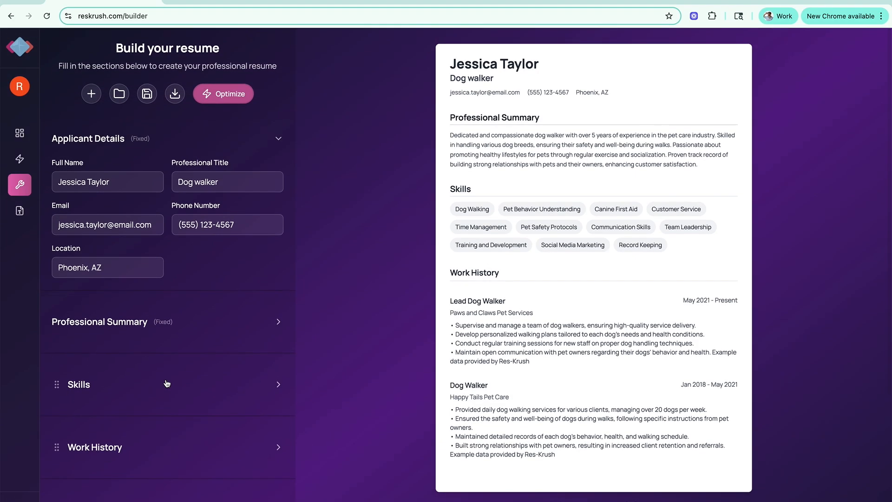
{"action": "scroll", "coordinate": [168, 383], "scroll_direction": "down", "scroll_amount": 5}
{"action": "scroll", "coordinate": [167, 384], "scroll_direction": "up", "scroll_amount": 1}
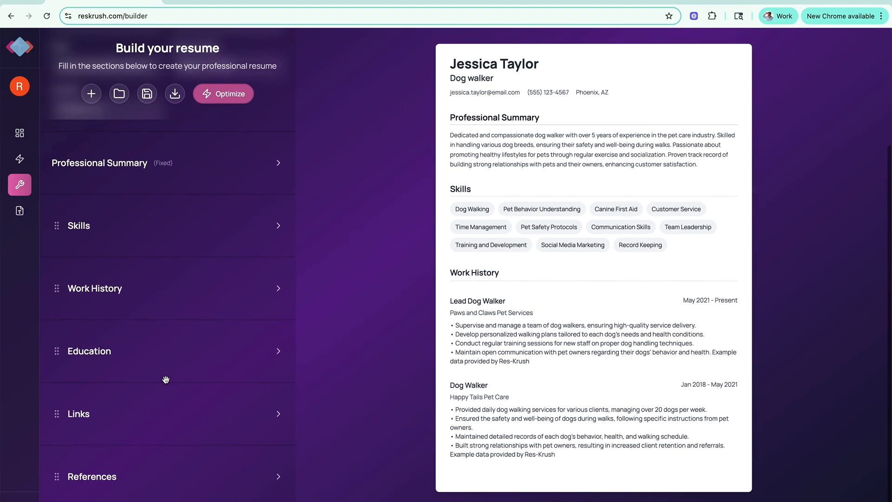
Delete the skills from Dog Walking through Training and Development, leaving Social Media Marketing and Record Keeping in the Skills section.
{"action": "left_click", "coordinate": [279, 226]}
{"action": "left_click", "coordinate": [270, 275]}
{"action": "left_click", "coordinate": [270, 276]}
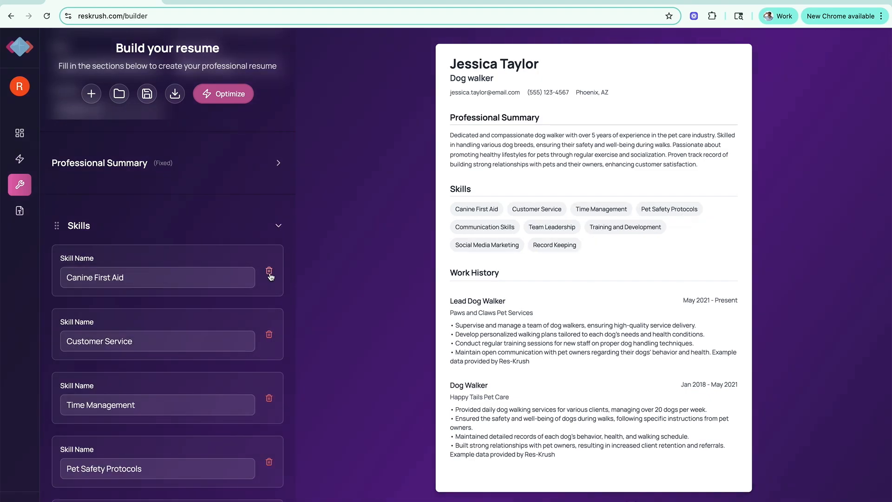
{"action": "left_click", "coordinate": [269, 275]}
{"action": "left_click", "coordinate": [270, 275]}
{"action": "left_click", "coordinate": [270, 275]}
{"action": "left_click", "coordinate": [270, 275]}
{"action": "left_click", "coordinate": [270, 275]}
{"action": "left_click", "coordinate": [270, 273]}
{"action": "left_click", "coordinate": [269, 274]}
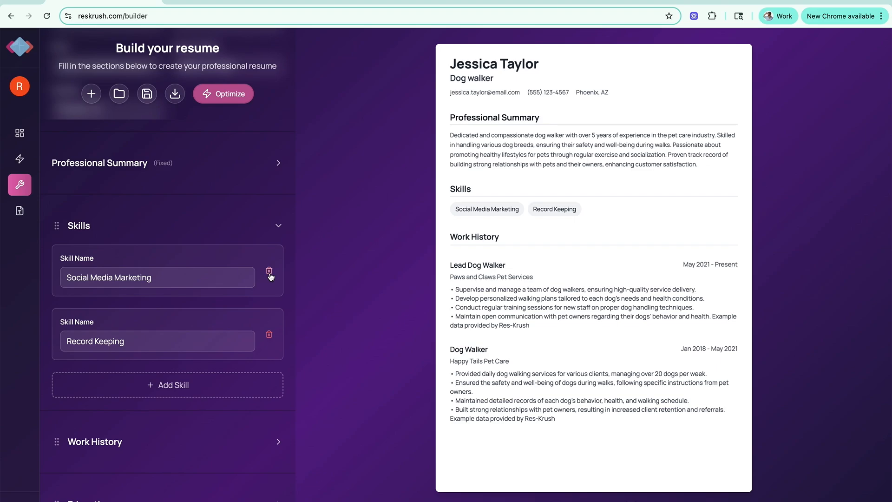
Shorten the professional summary by removing the text from "various dog breeds" through "relationships with pets and".
{"action": "scroll", "coordinate": [237, 401], "scroll_direction": "up", "scroll_amount": 4}
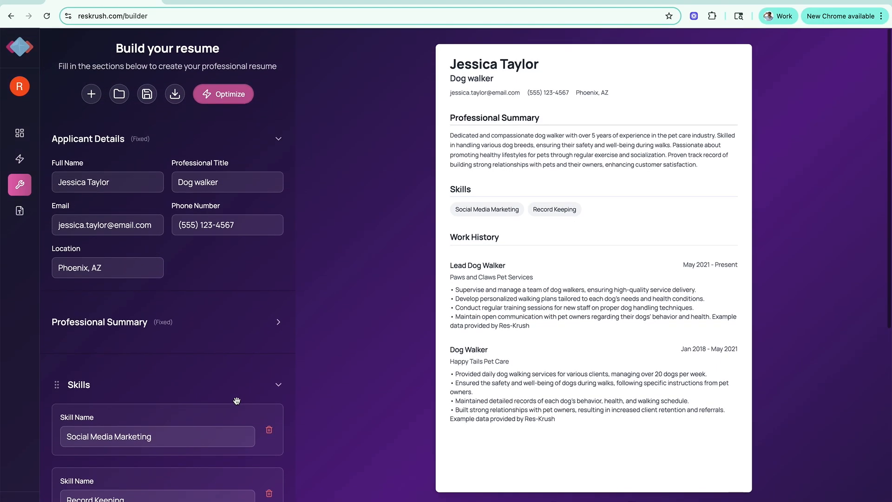
{"action": "scroll", "coordinate": [237, 400], "scroll_direction": "down", "scroll_amount": 3}
{"action": "scroll", "coordinate": [237, 400], "scroll_direction": "up", "scroll_amount": 2}
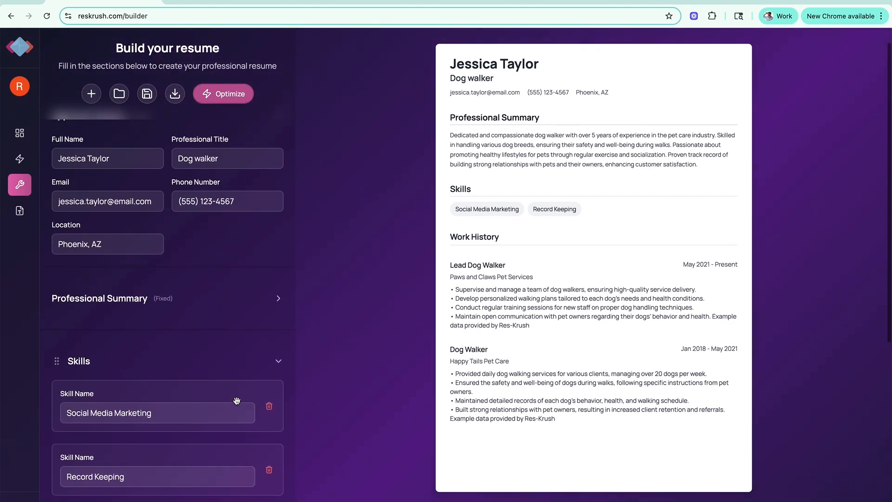
{"action": "left_click", "coordinate": [278, 300]}
{"action": "scroll", "coordinate": [254, 371], "scroll_direction": "down", "scroll_amount": 2}
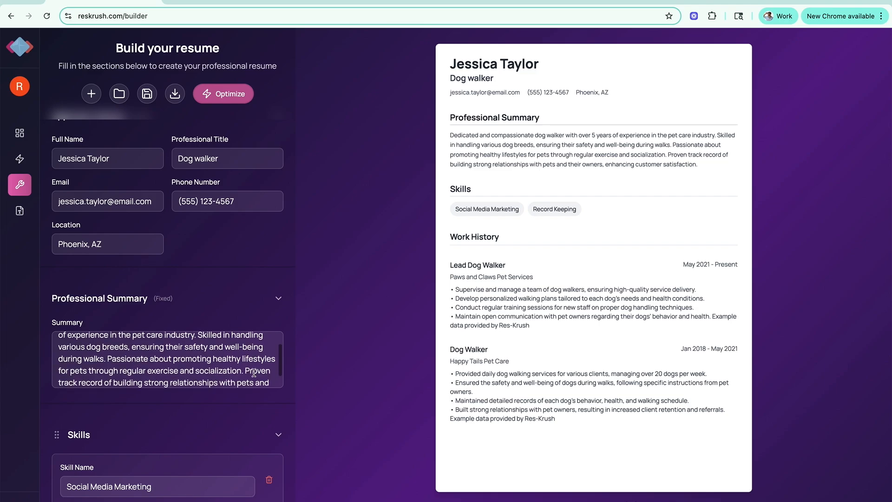
{"action": "left_click_drag", "start_coordinate": [271, 383], "coordinate": [52, 348]}
{"action": "key", "text": "BackSpace"}
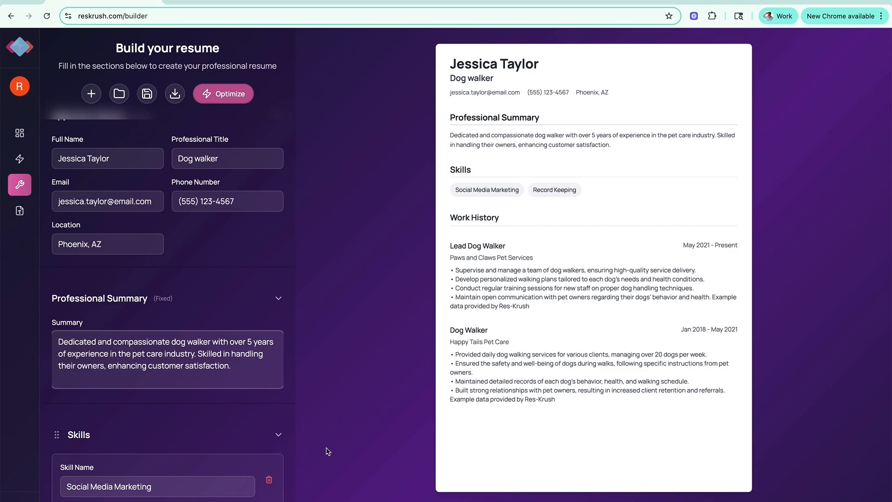
Expand the Work History section to view its job entry fields, and collapse it again.
{"action": "scroll", "coordinate": [327, 451], "scroll_direction": "down", "scroll_amount": 5}
{"action": "scroll", "coordinate": [327, 451], "scroll_direction": "down", "scroll_amount": 3}
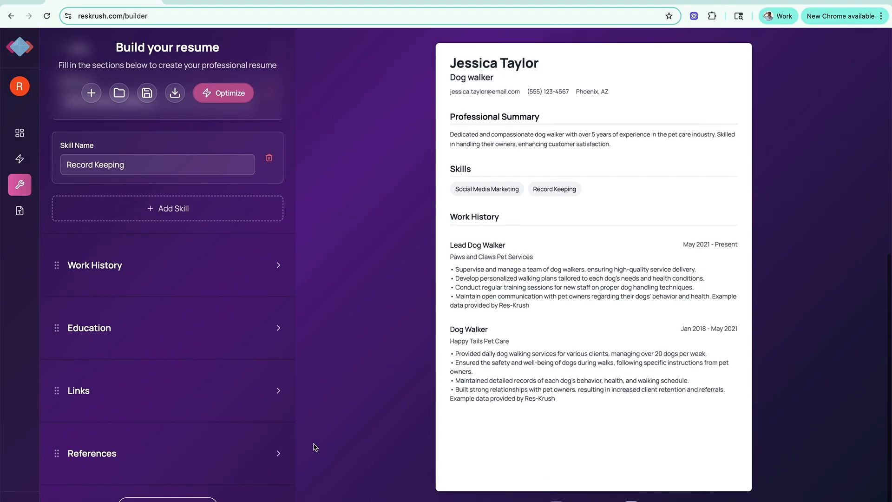
{"action": "left_click", "coordinate": [279, 268]}
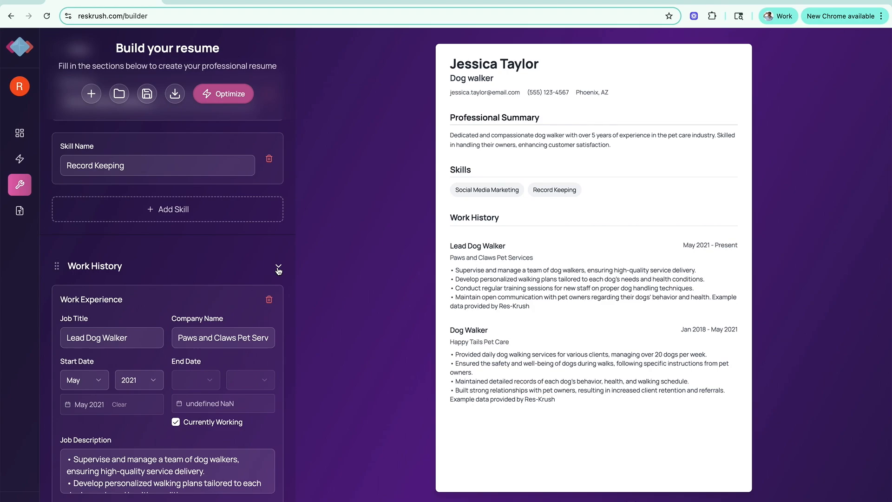
{"action": "left_click", "coordinate": [278, 268]}
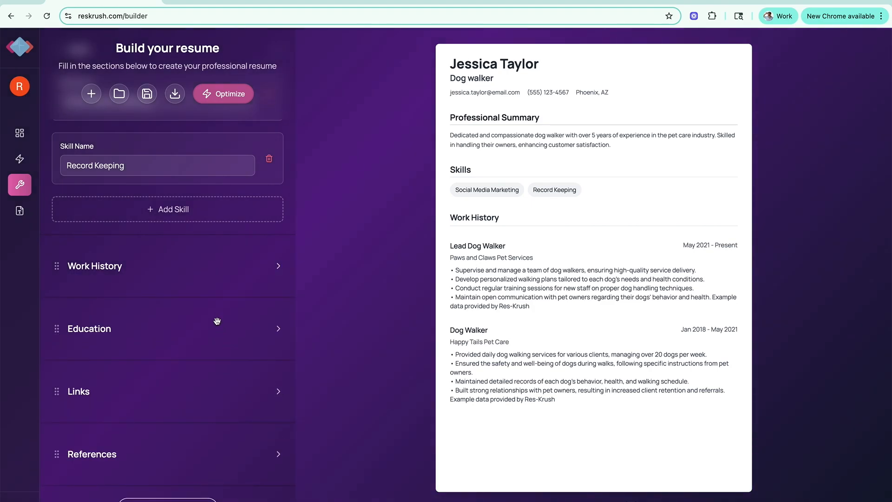
Save the resume under the suggested name "Dog walker - Aug 26, 2025".
{"action": "scroll", "coordinate": [217, 320], "scroll_direction": "up", "scroll_amount": 7}
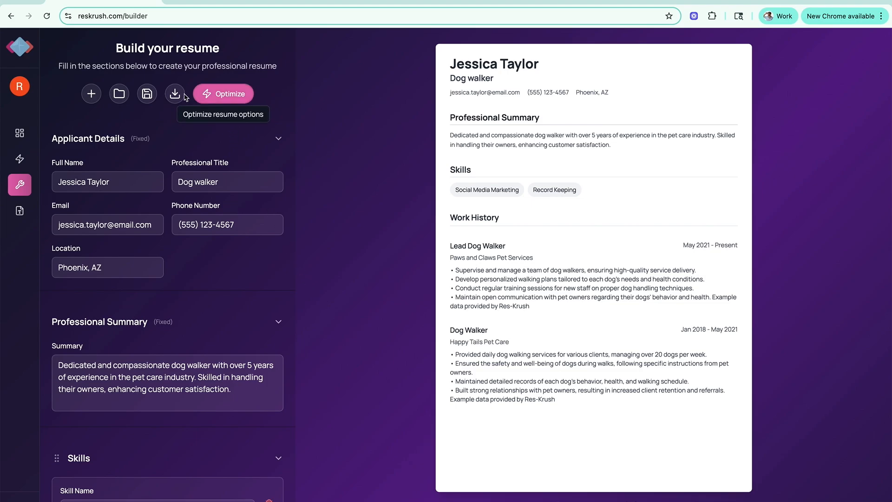
{"action": "left_click", "coordinate": [146, 96]}
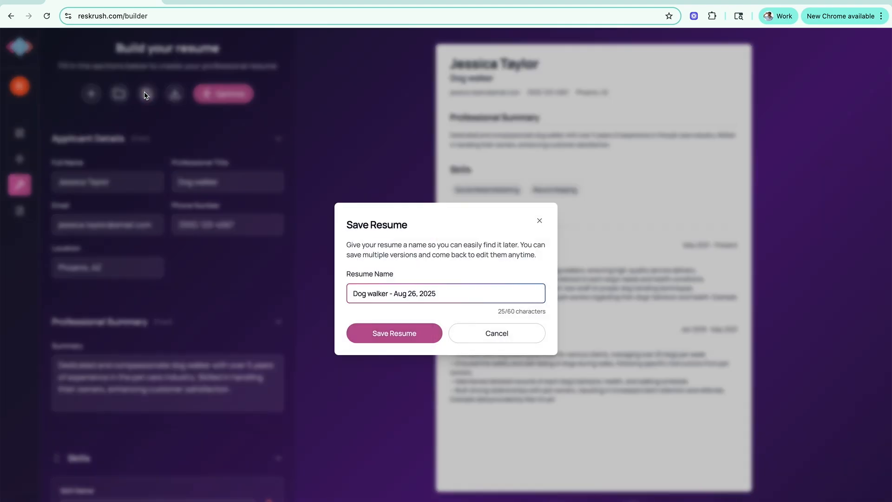
{"action": "left_click", "coordinate": [407, 342]}
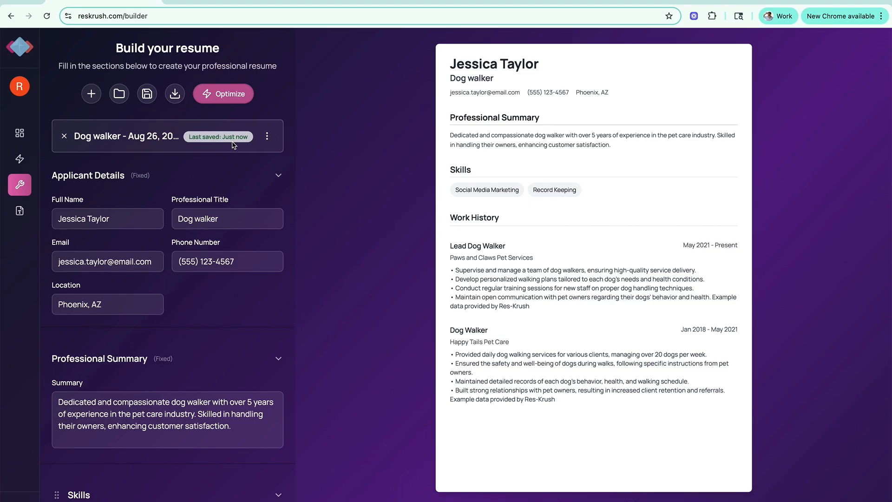
Set the professional title to "Dog walkers", and open the Save Resume dialog and cancel it.
{"action": "left_click", "coordinate": [223, 222]}
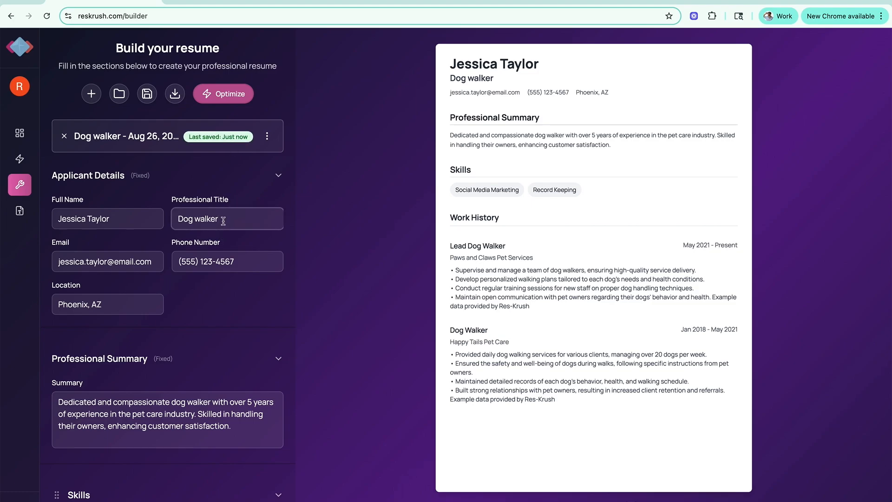
{"action": "type", "text": "s"}
{"action": "left_click", "coordinate": [146, 94]}
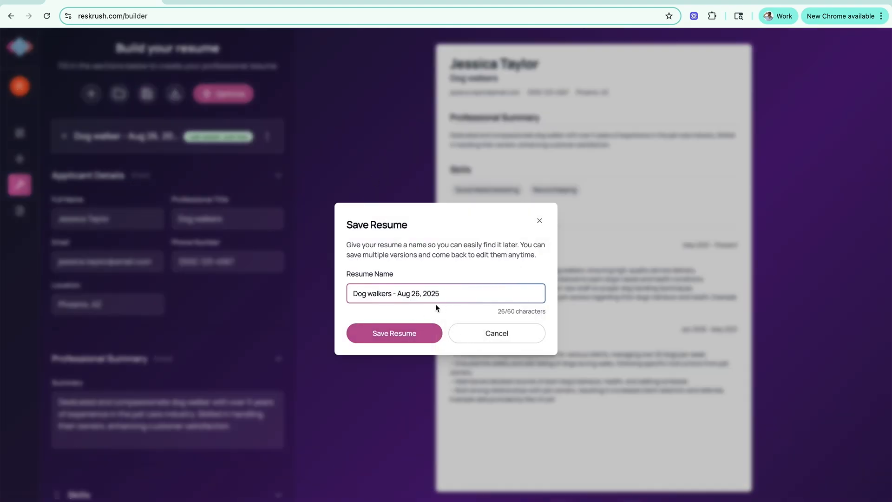
{"action": "left_click", "coordinate": [483, 337]}
{"action": "scroll", "coordinate": [228, 311], "scroll_direction": "down", "scroll_amount": 9}
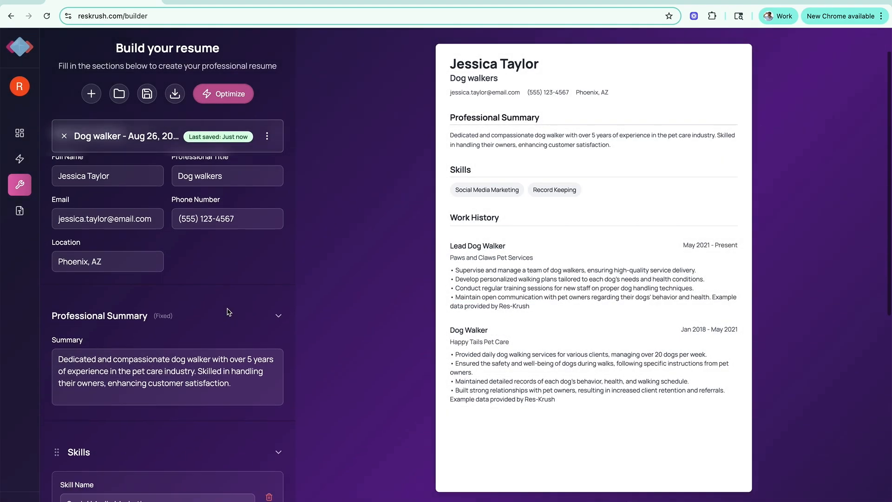
{"action": "scroll", "coordinate": [228, 311], "scroll_direction": "up", "scroll_amount": 9}
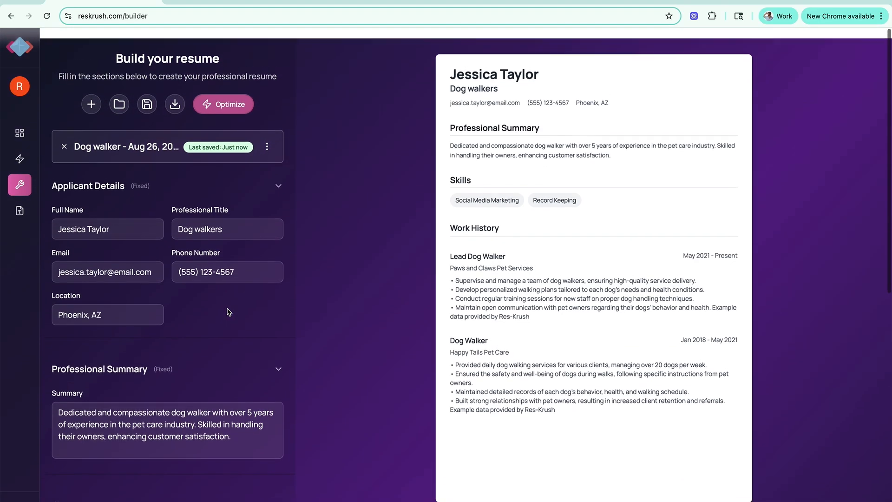
Download the finished resume as a PDF file.
{"action": "left_click", "coordinate": [175, 94]}
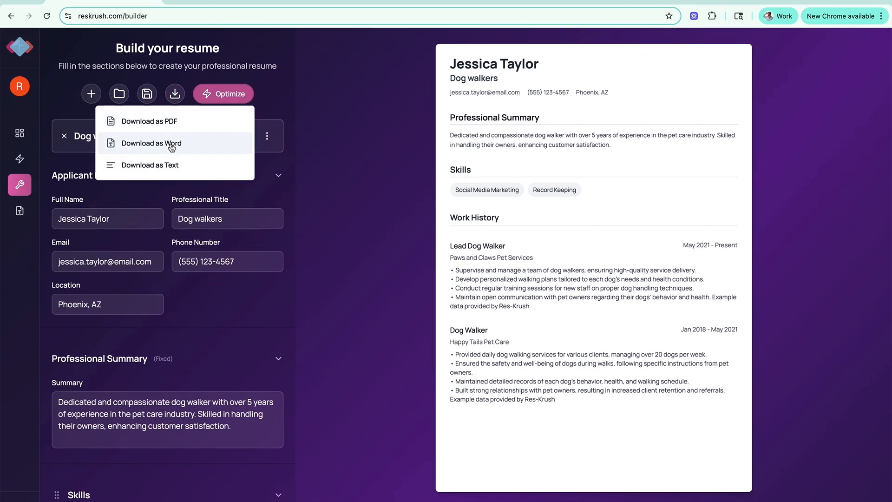
{"action": "left_click", "coordinate": [149, 122]}
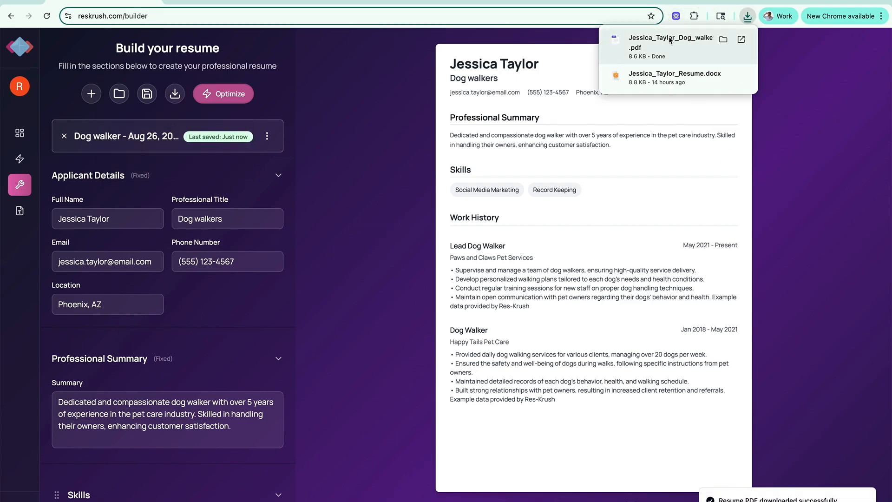
{"action": "mouse_move", "coordinate": [635, 57]}
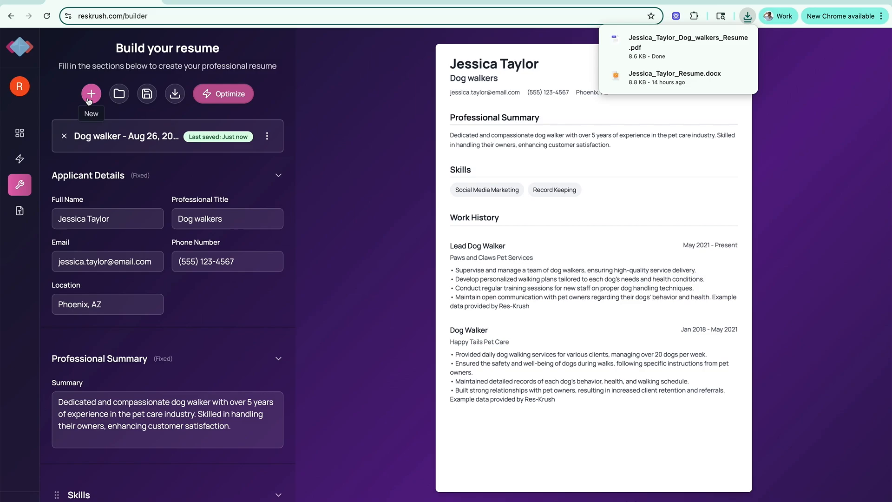
Optimize the resume with "Make it better with AI" and review the before-and-after comparisons for the summary, work history and skills.
{"action": "left_click", "coordinate": [228, 95]}
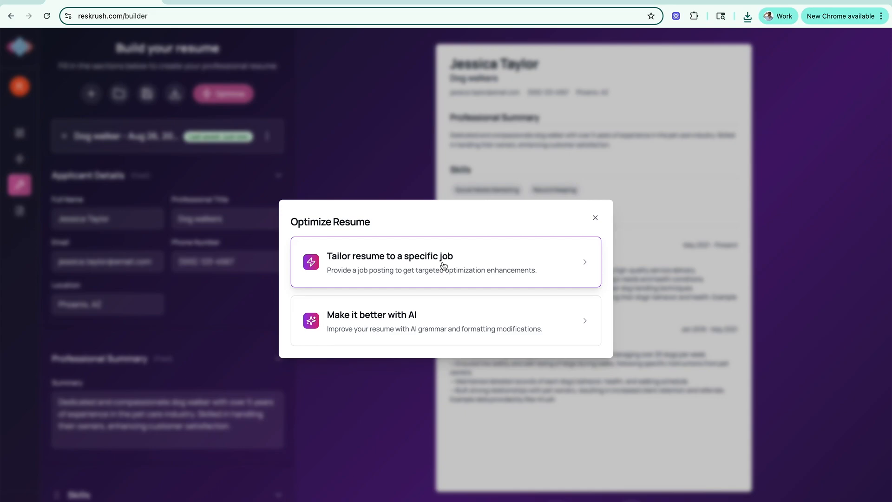
{"action": "left_click", "coordinate": [400, 328]}
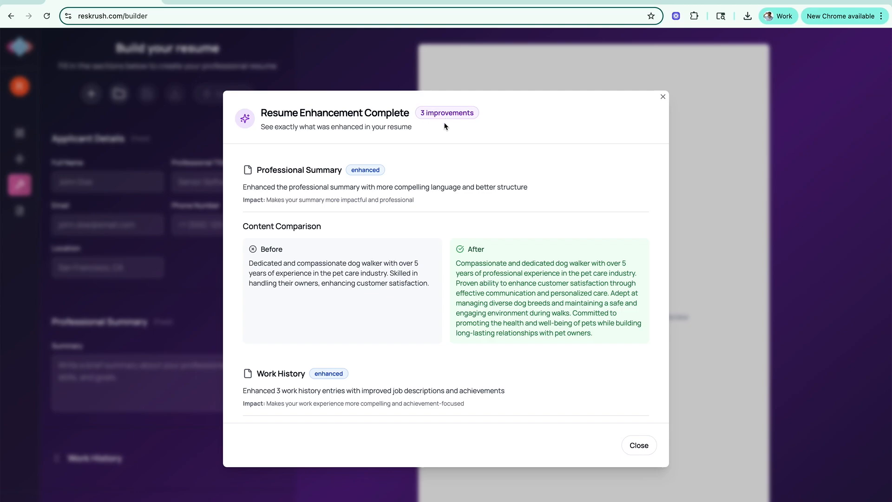
{"action": "scroll", "coordinate": [403, 307], "scroll_direction": "down", "scroll_amount": 2}
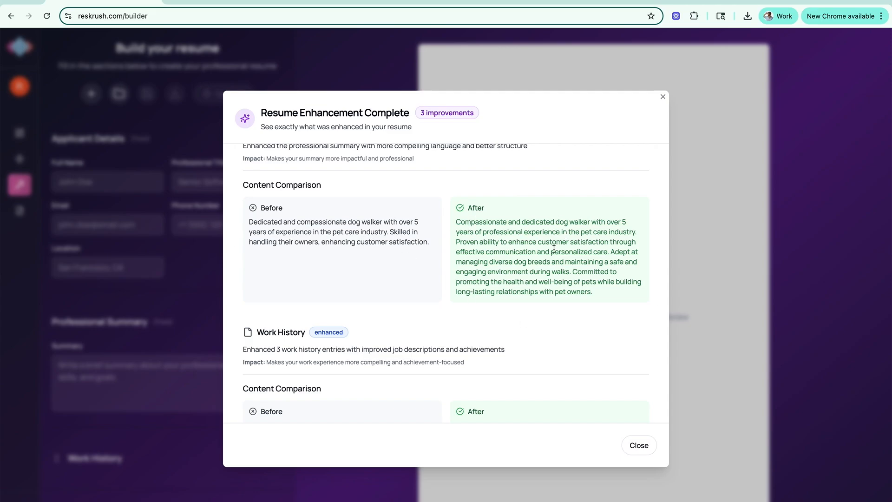
{"action": "scroll", "coordinate": [536, 288], "scroll_direction": "down", "scroll_amount": 8}
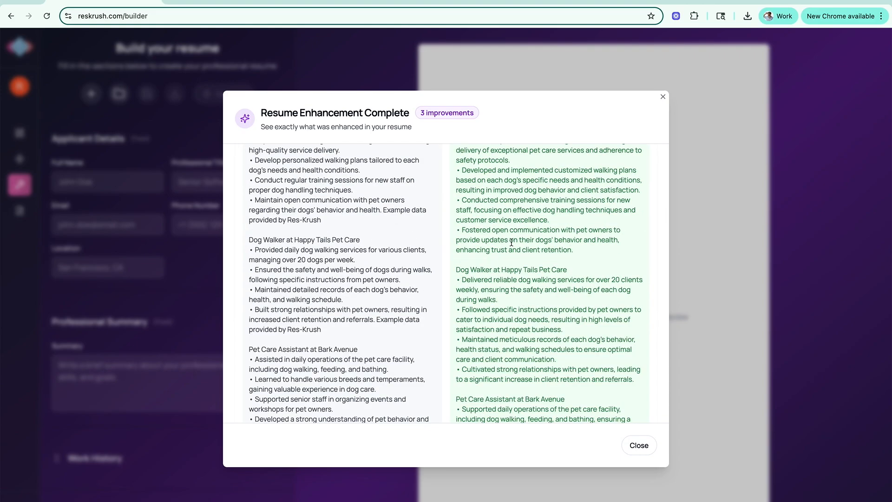
{"action": "scroll", "coordinate": [505, 194], "scroll_direction": "down", "scroll_amount": 1}
{"action": "scroll", "coordinate": [505, 194], "scroll_direction": "down", "scroll_amount": 5}
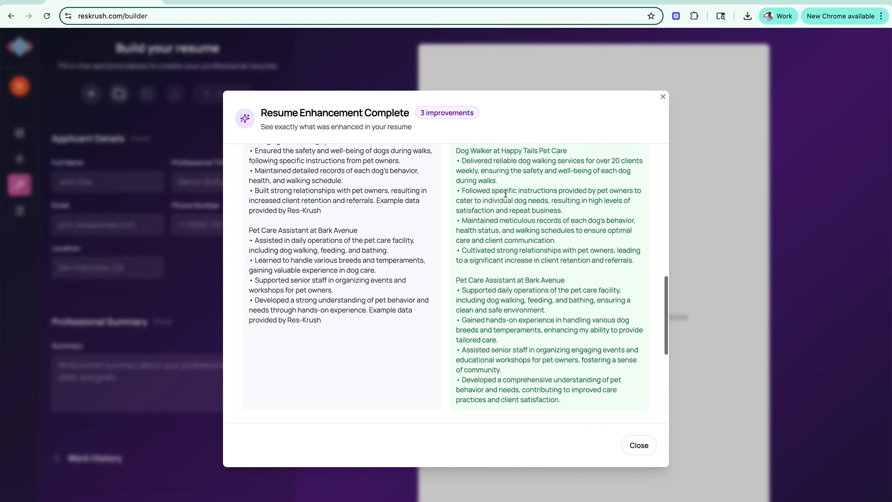
{"action": "scroll", "coordinate": [506, 193], "scroll_direction": "down", "scroll_amount": 5}
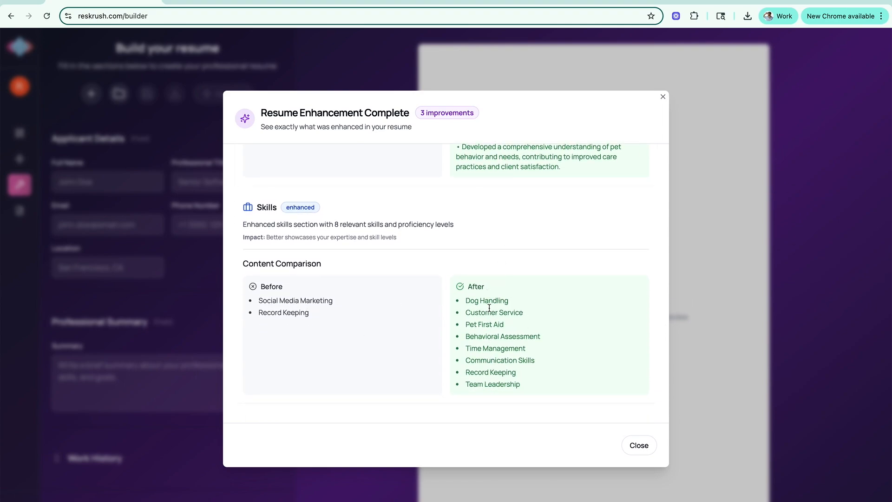
{"action": "scroll", "coordinate": [481, 195], "scroll_direction": "up", "scroll_amount": 10}
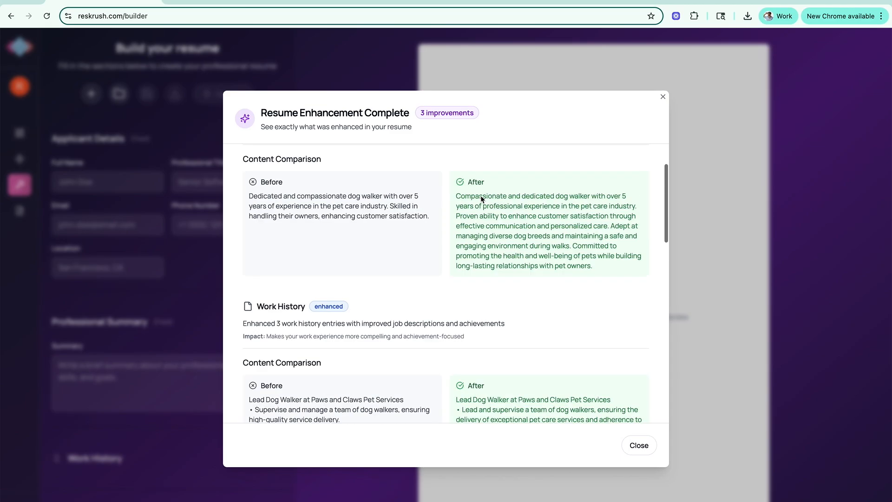
{"action": "left_click", "coordinate": [639, 445]}
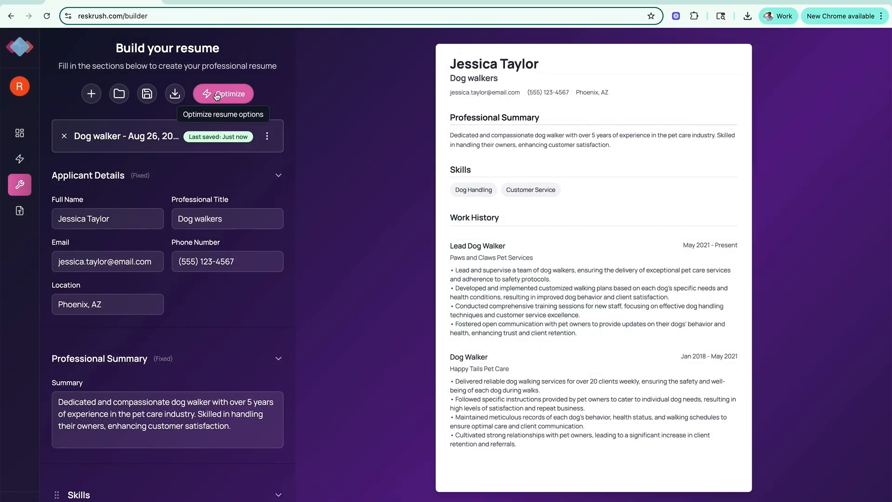
Choose to tailor the resume to a specific job and proceed to the AI Resume Optimizer.
{"action": "left_click", "coordinate": [216, 95]}
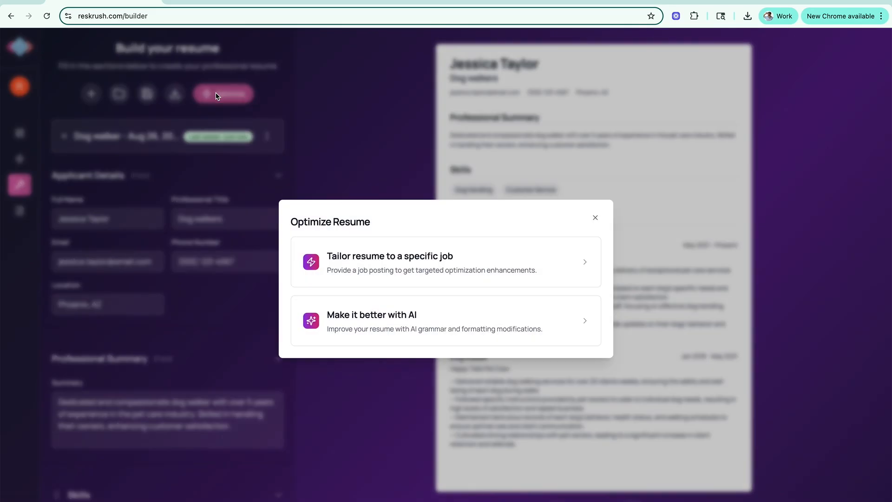
{"action": "left_click", "coordinate": [429, 268]}
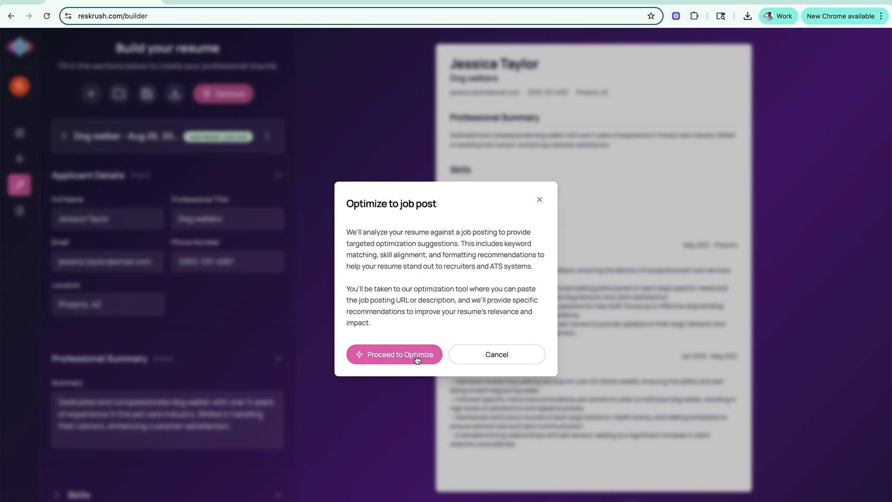
{"action": "left_click", "coordinate": [417, 360]}
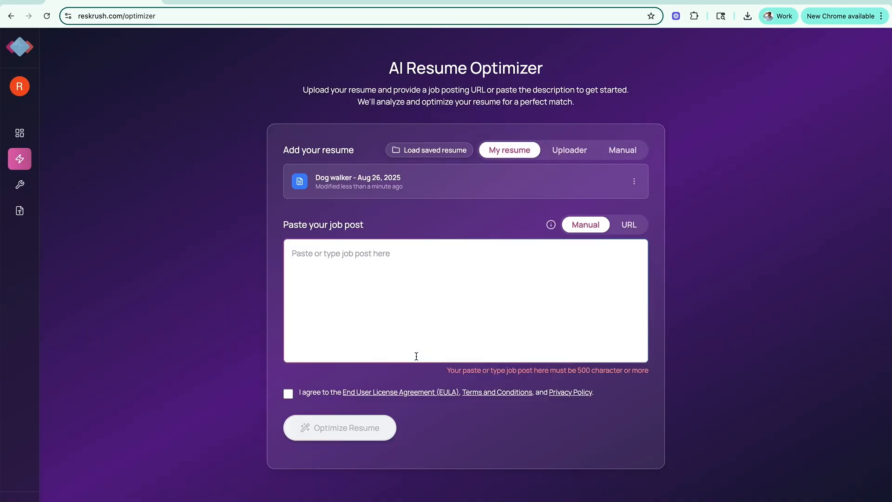